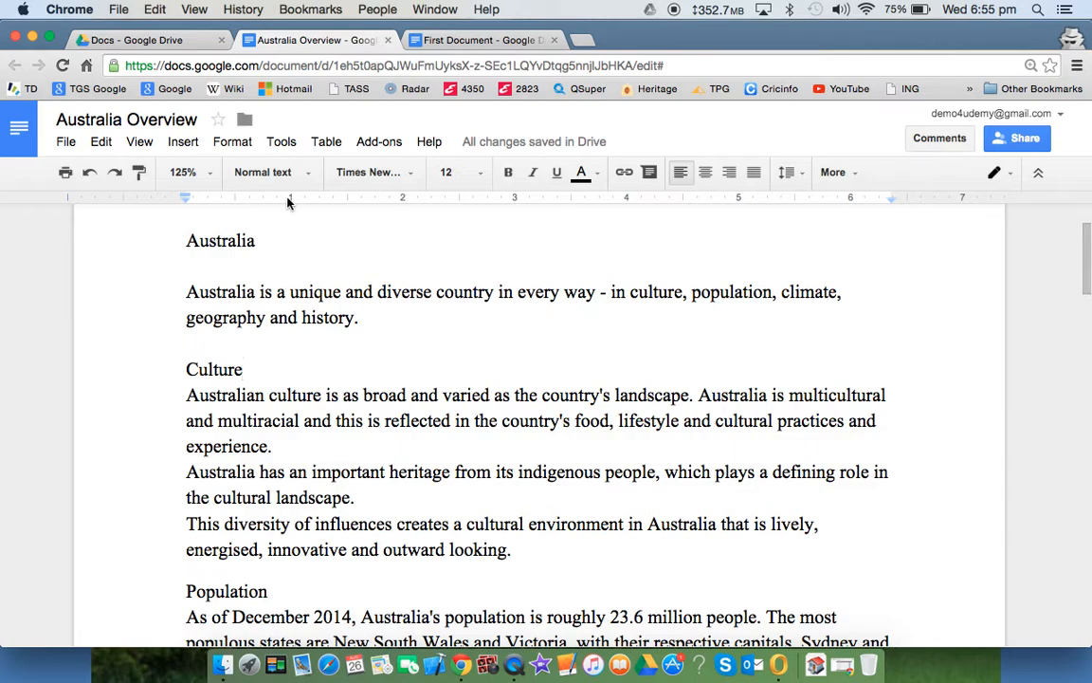
- Select the three Culture paragraphs and drag the left indent marker to the 1-inch mark
click(139, 142)
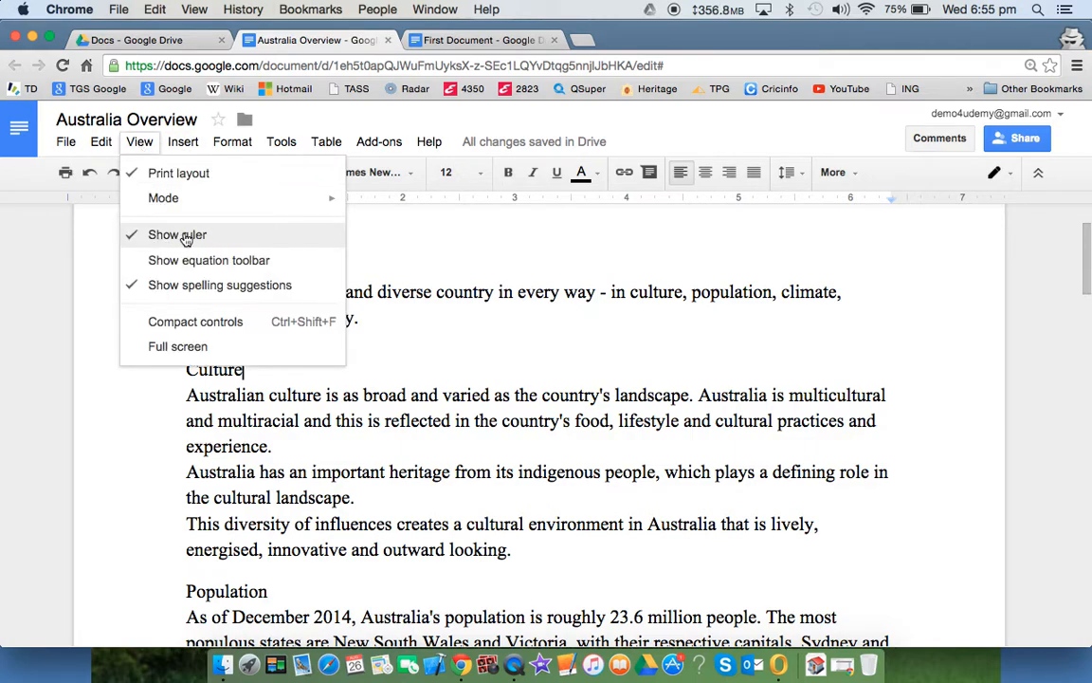
click(371, 238)
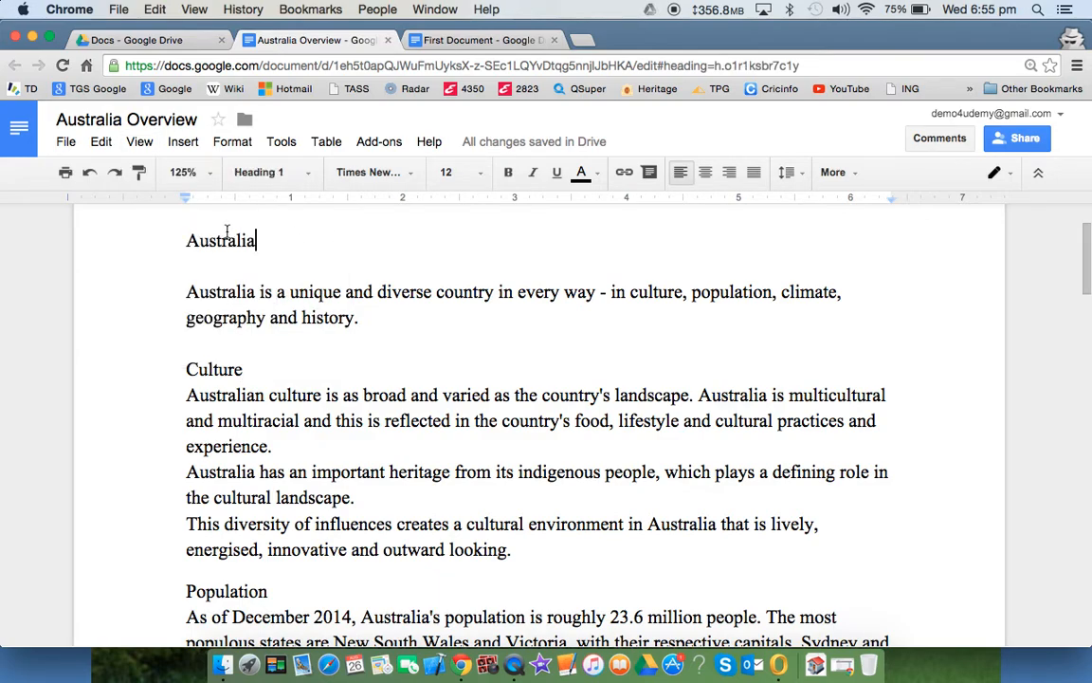
drag(188, 398, 530, 541)
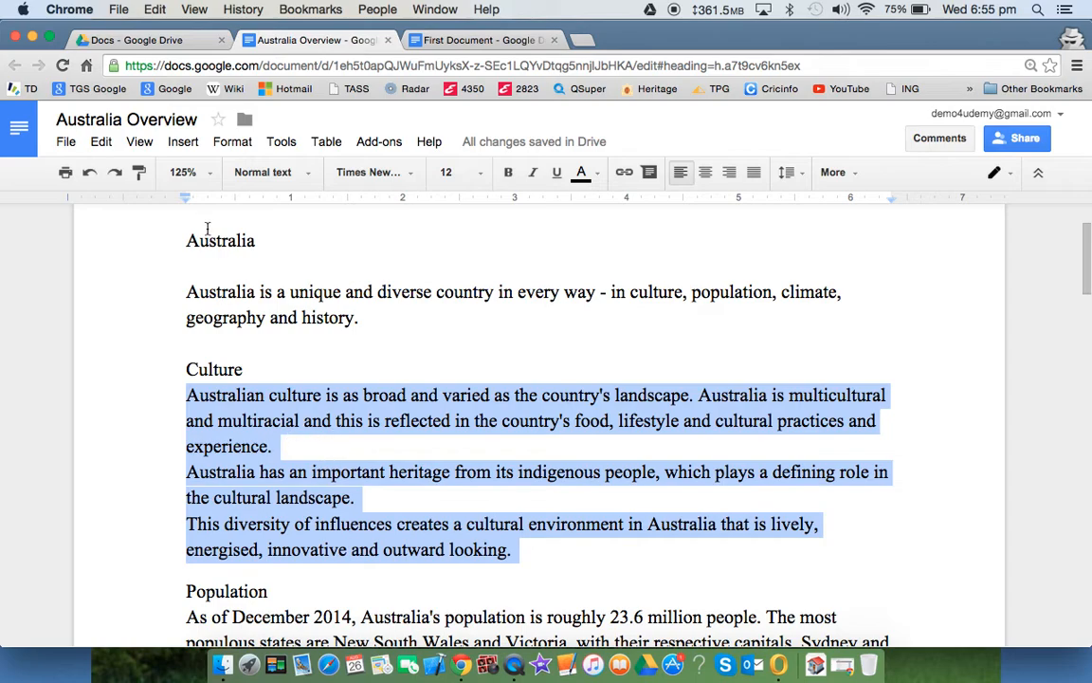
drag(185, 201, 290, 210)
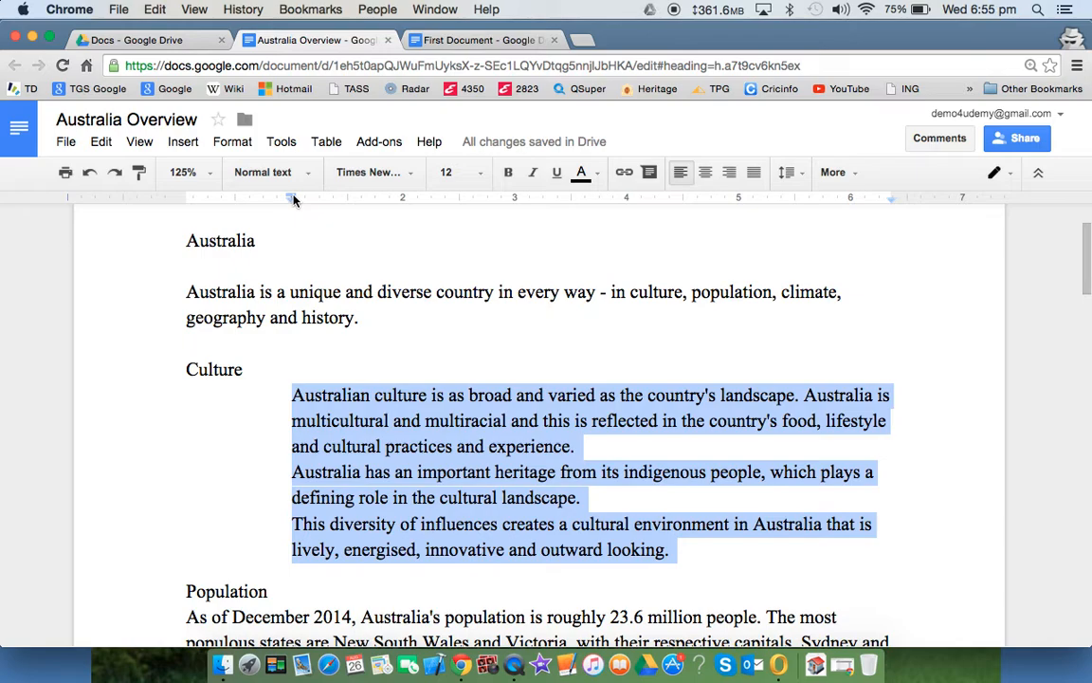
mouse_move(293, 198)
mouse_down()
mouse_move(174, 198)
mouse_move(301, 205)
mouse_move(186, 199)
mouse_up()
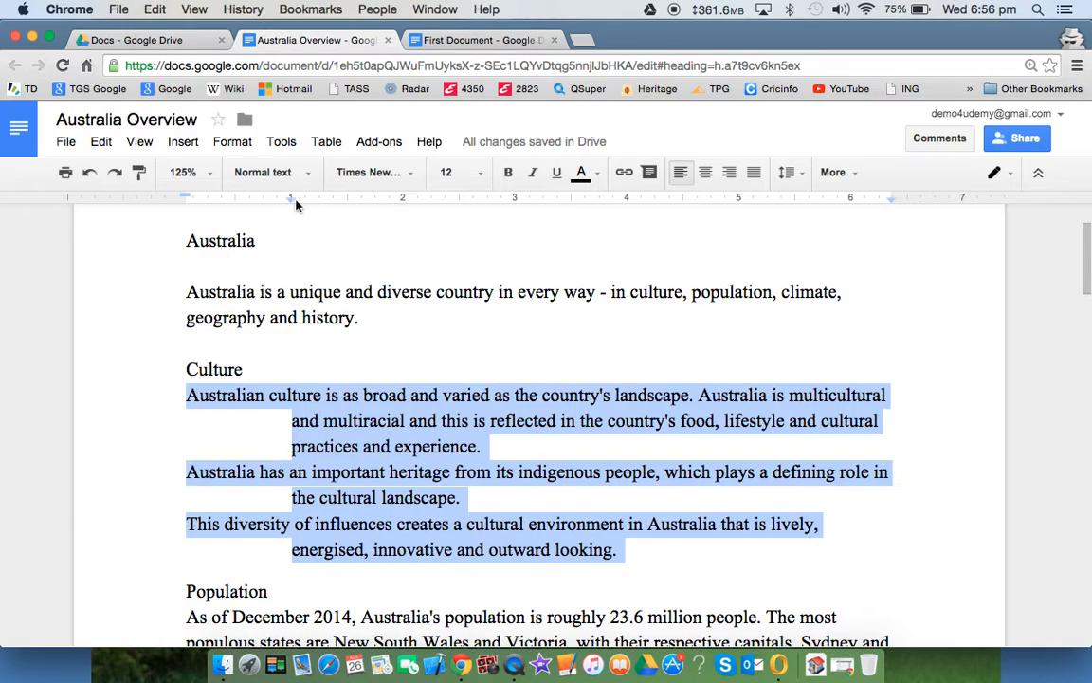
mouse_move(292, 203)
mouse_down()
mouse_move(349, 208)
mouse_move(185, 210)
mouse_up()
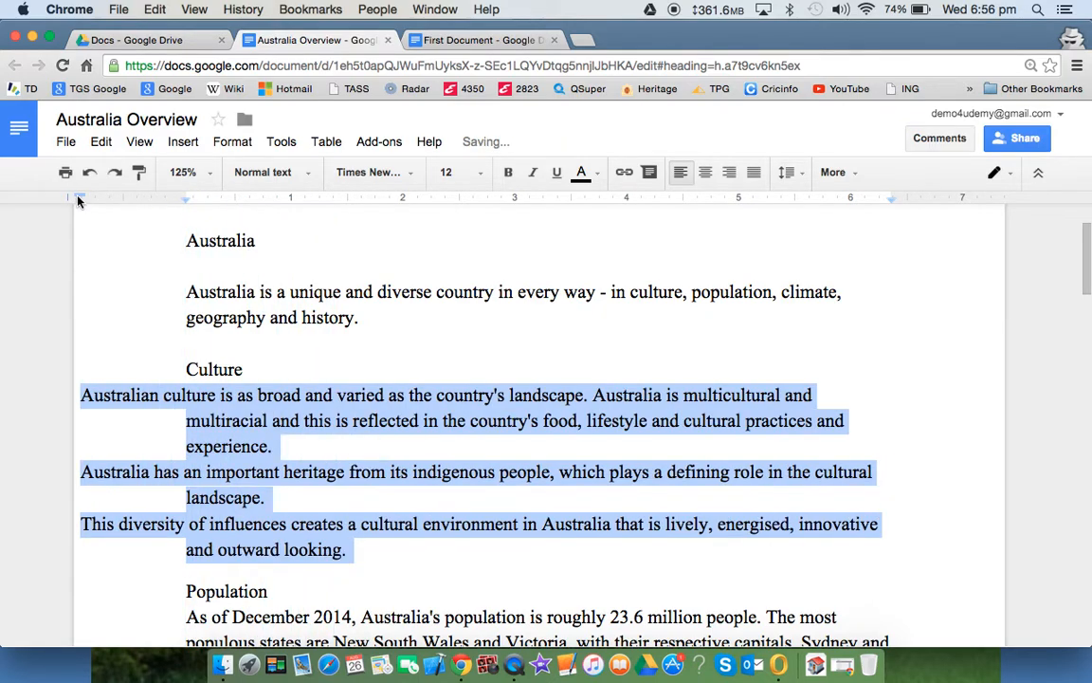
mouse_move(78, 198)
mouse_down()
mouse_move(205, 209)
mouse_move(185, 205)
mouse_up()
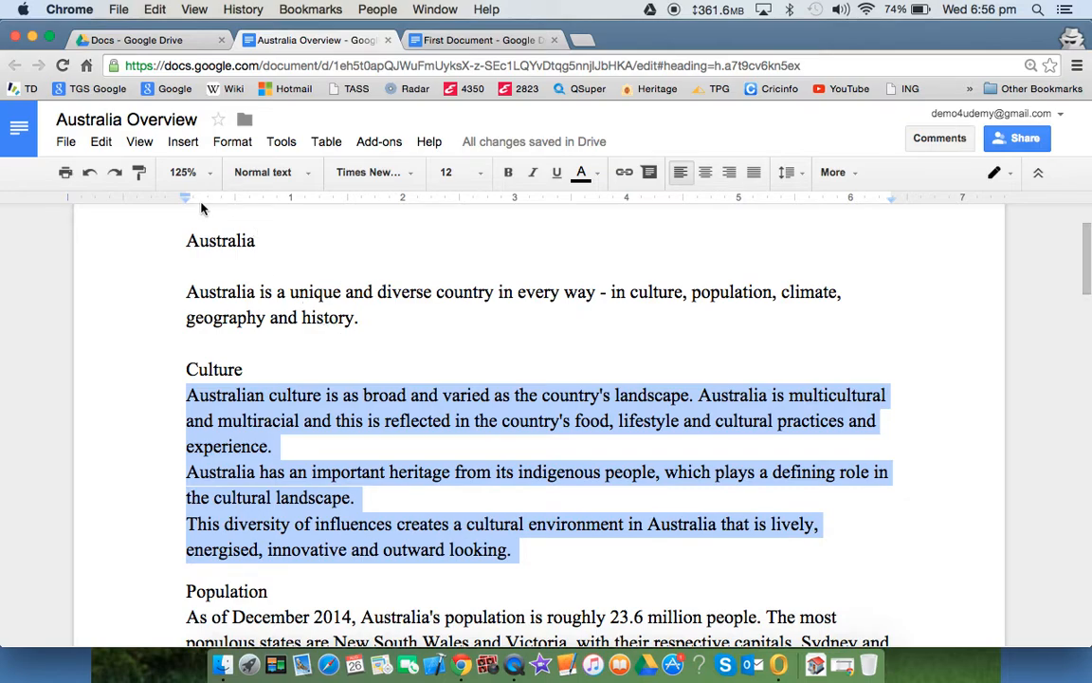
drag(186, 202, 295, 212)
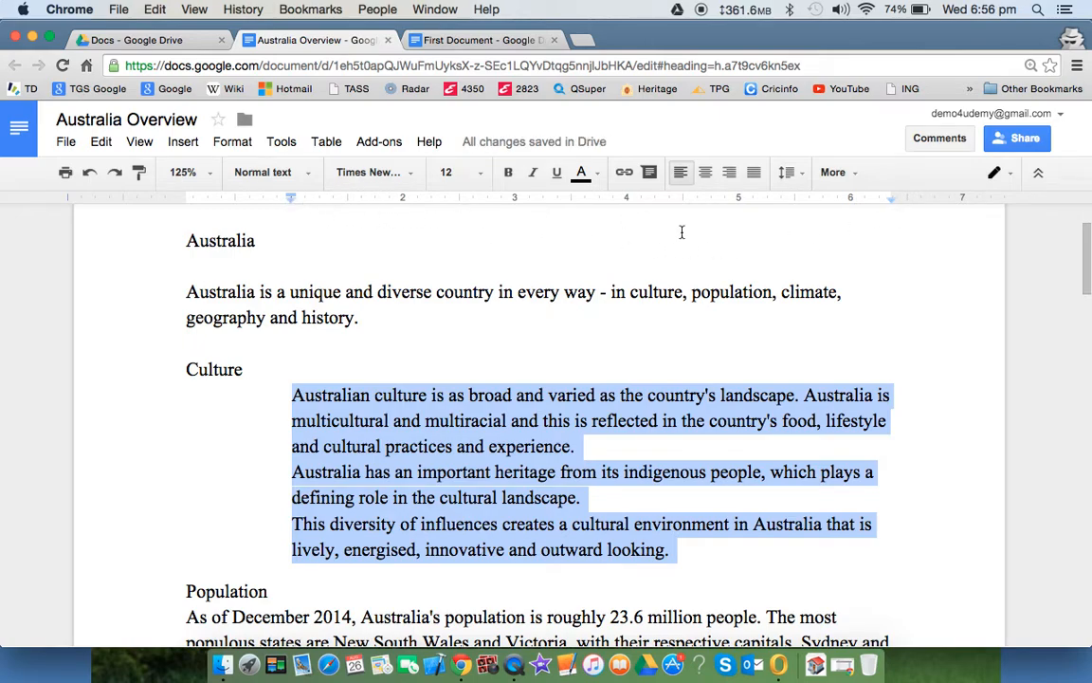
- Move the Culture paragraphs' right indent in to about 4.9 inches
drag(891, 205, 716, 205)
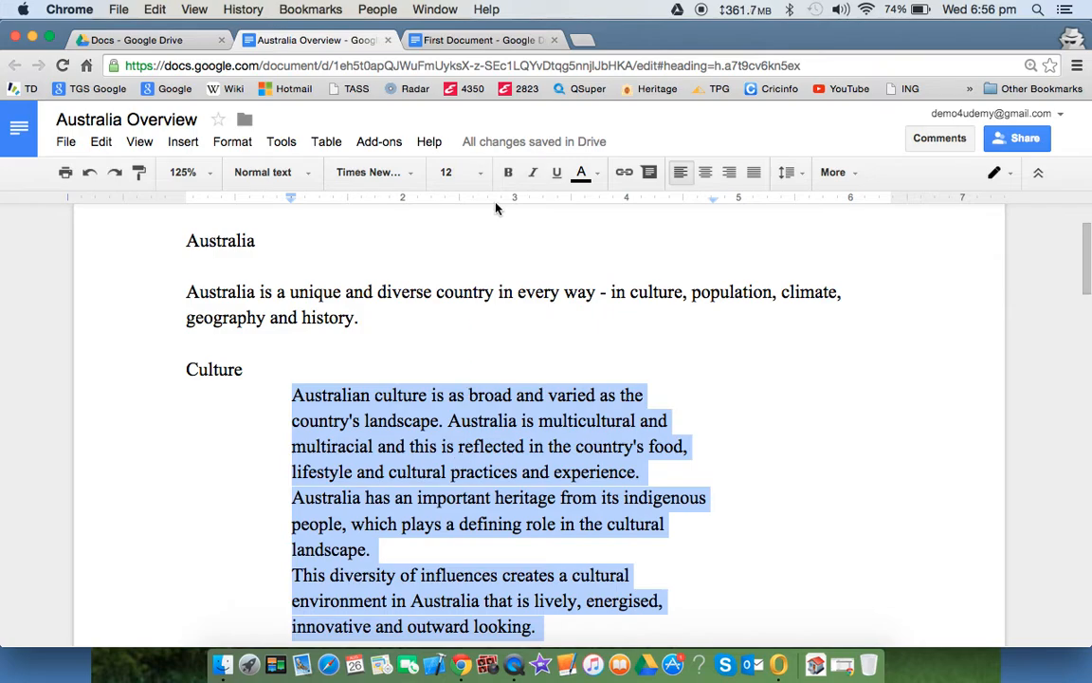
- Switch to the blank First Document
click(467, 42)
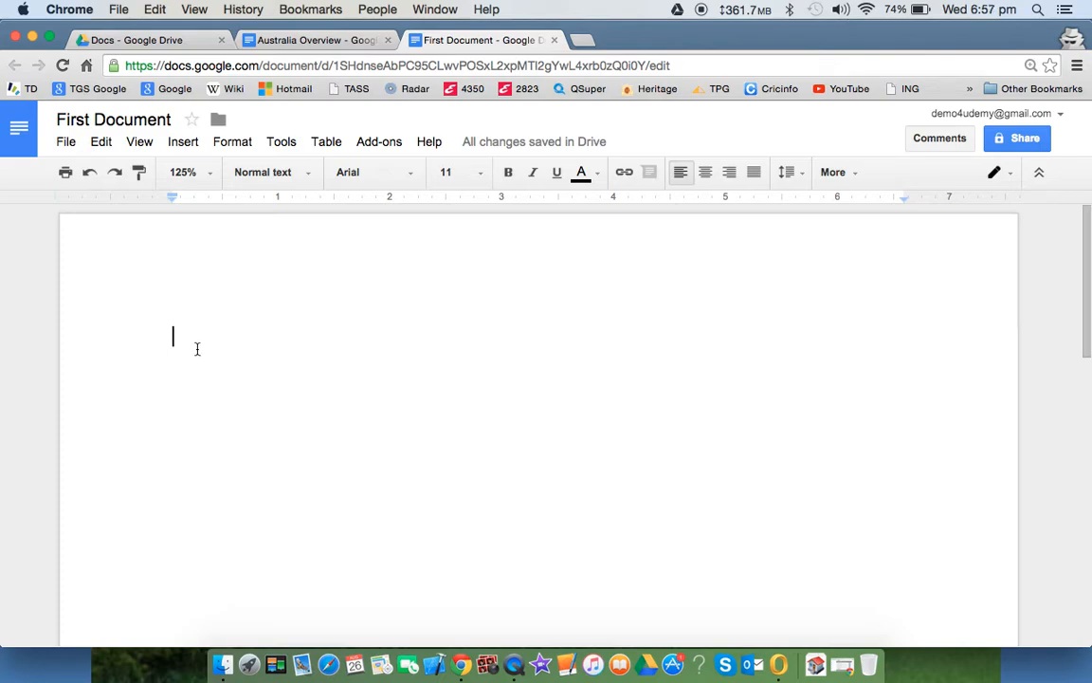
- Try the default tab stop, return to the margin, and bring up the ruler's tab-stop menu
key(Tab)
key(Tab)
key(Tab)
key(Tab)
key(Tab)
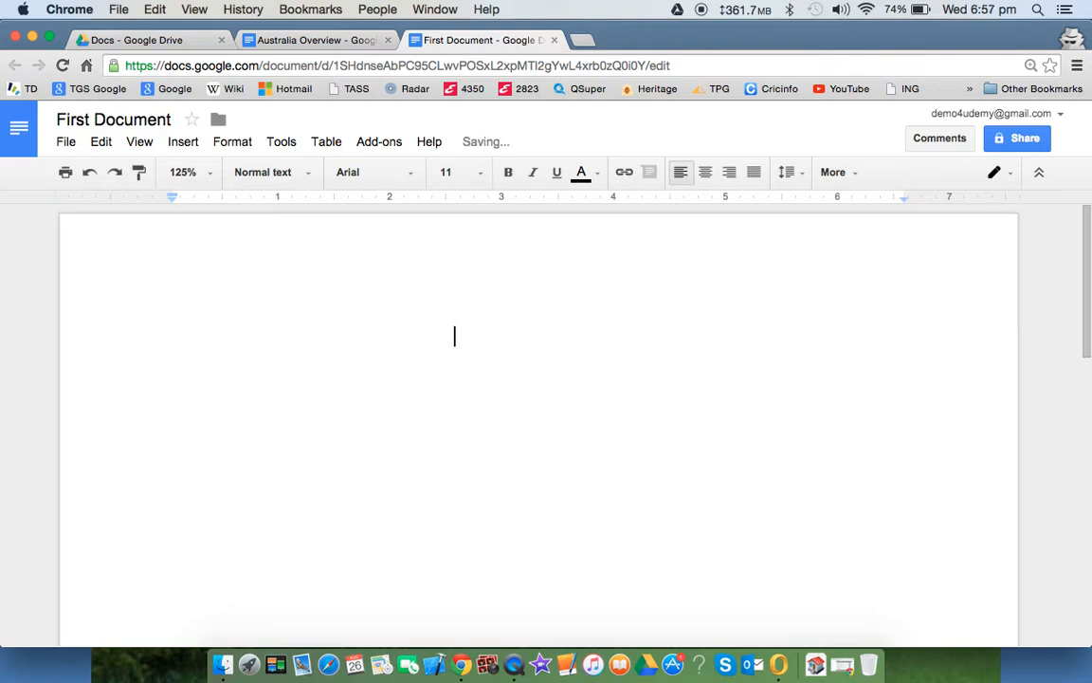
key(BackSpace)
key(BackSpace)
key(BackSpace)
key(BackSpace)
key(BackSpace)
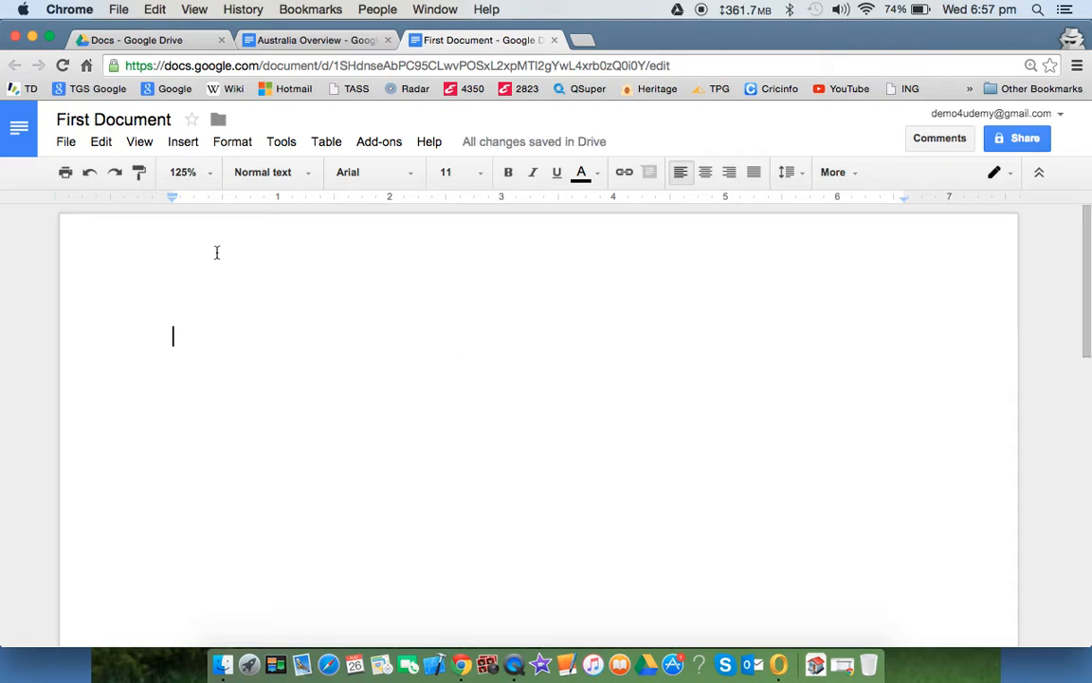
click(295, 201)
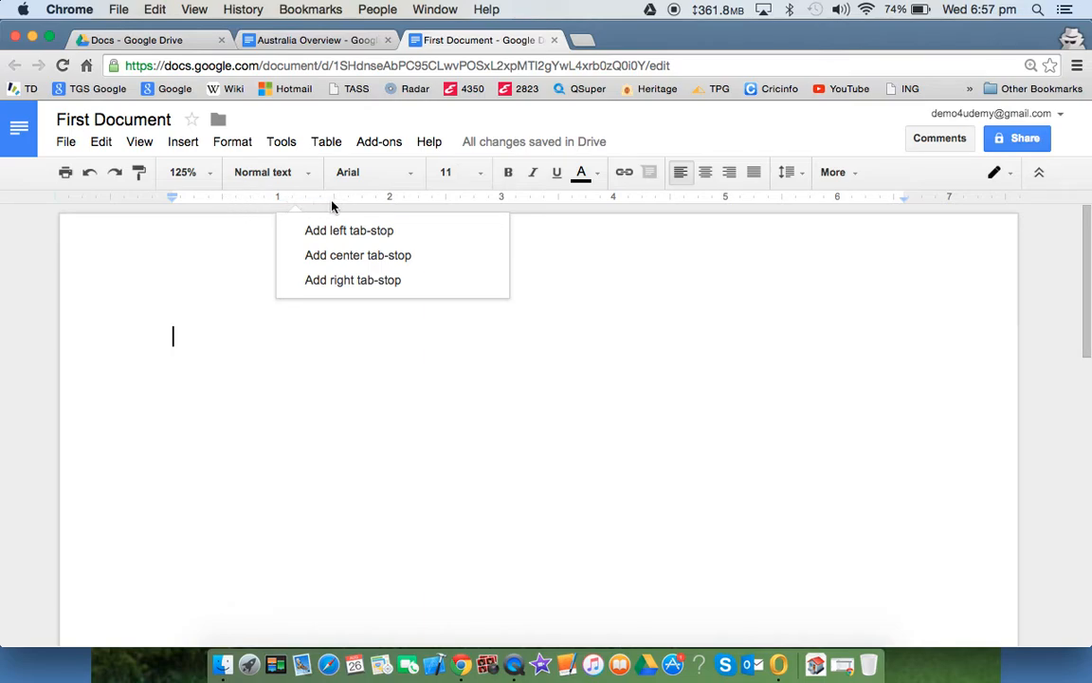
- Add a left tab stop at 1.5", a centre stop near 3.5" and a right stop near 6.25"
click(368, 199)
click(353, 230)
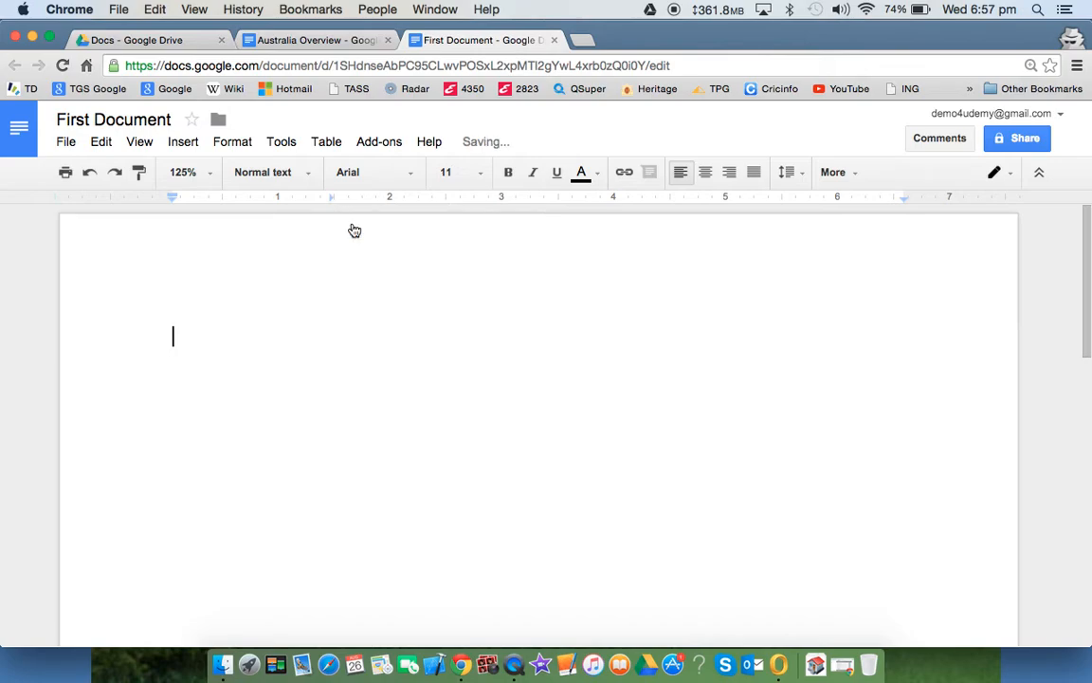
click(565, 203)
click(600, 256)
click(879, 203)
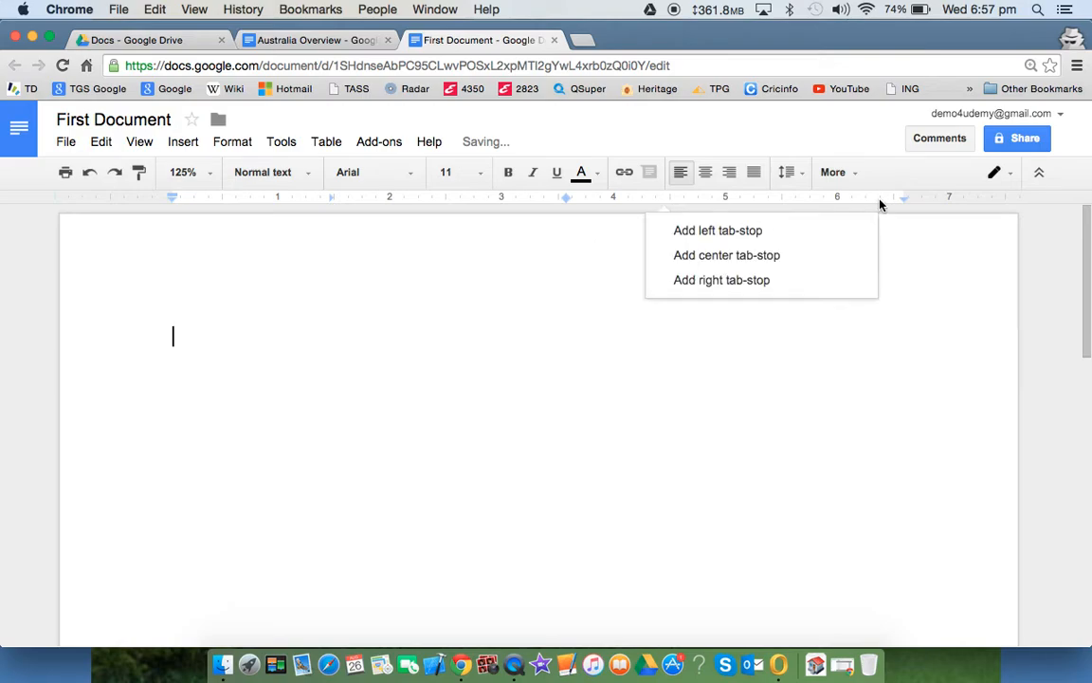
click(749, 281)
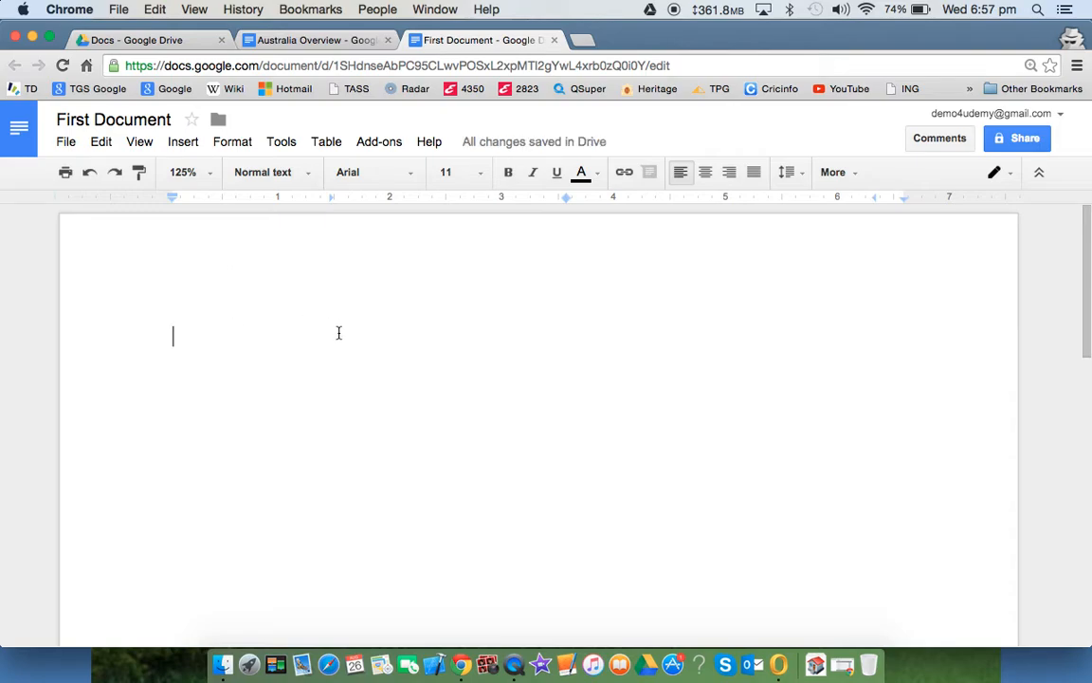
key(Tab)
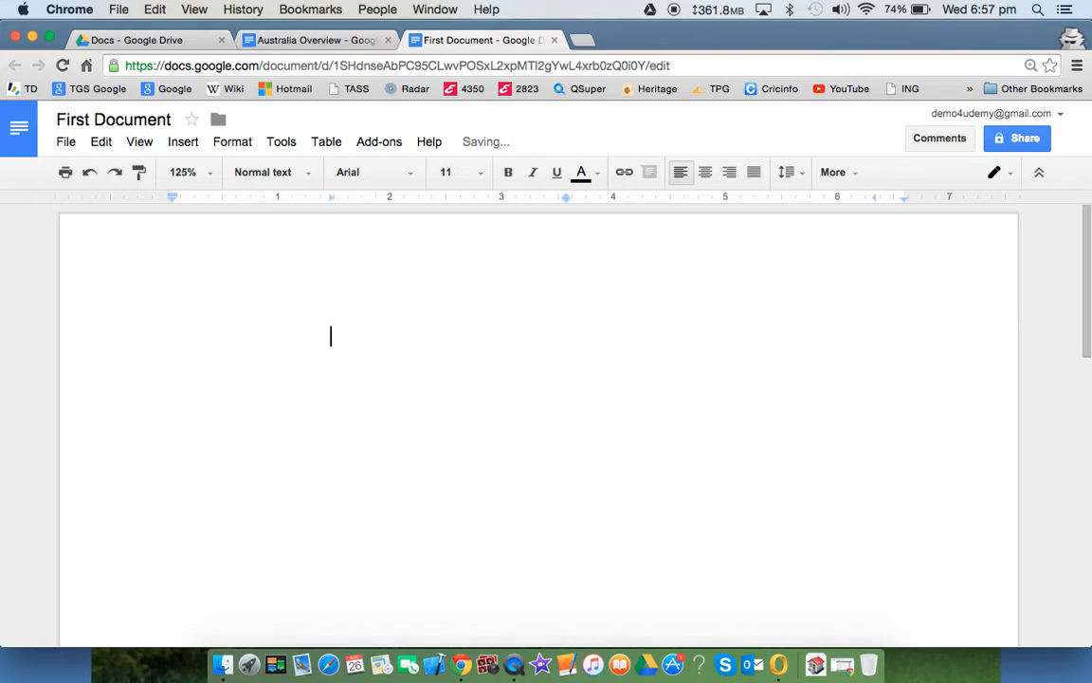
- Type the first tabbed row: Hello again, Some text, 465.95
text(Hello again)
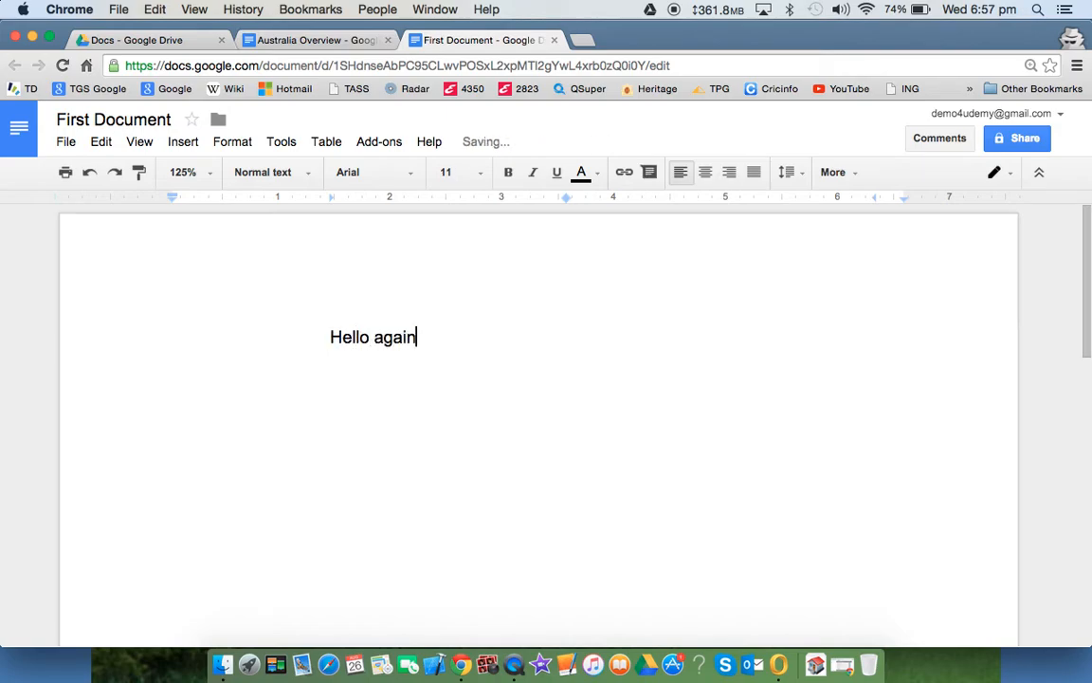
key(Tab)
text(Some text)
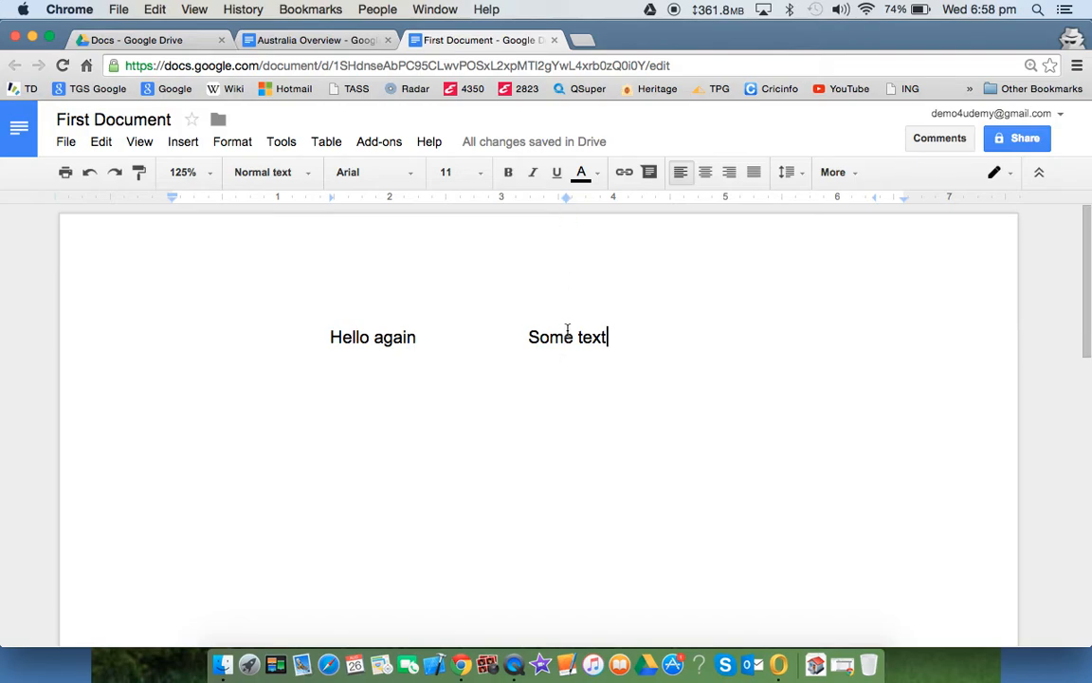
key(Tab)
text(465.957)
key(BackSpace)
key(Return)
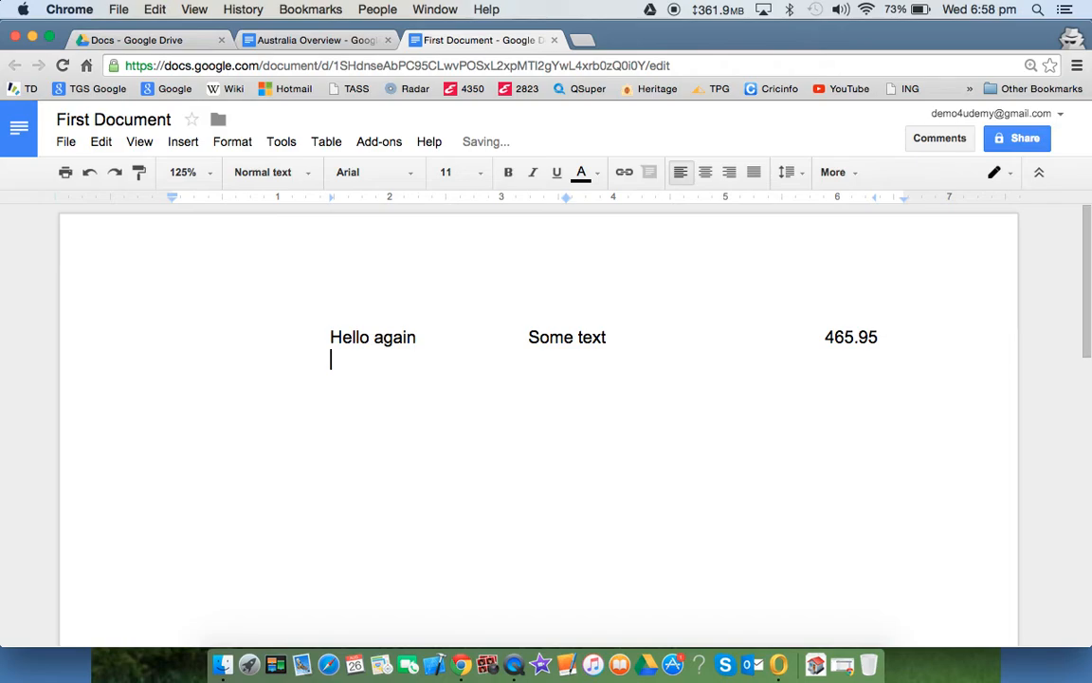
- Type the second row: dsfhfjdhf, Centred, 56.948, then start a new line
text(dsfhfjdhf)
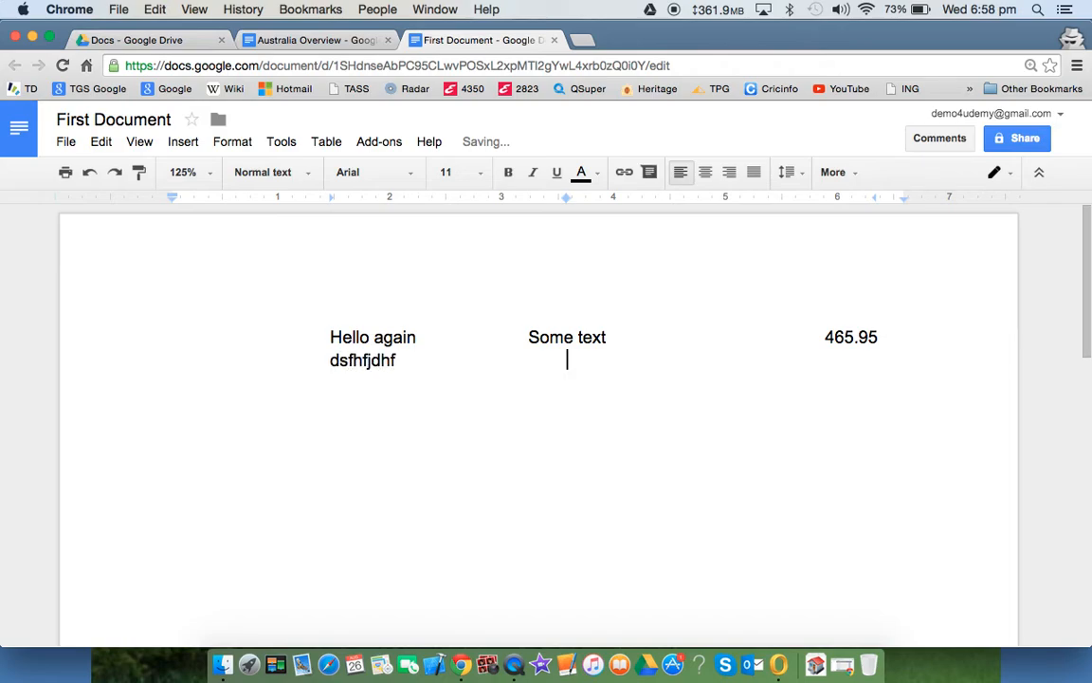
text(Centred)
key(Tab)
text(56.948)
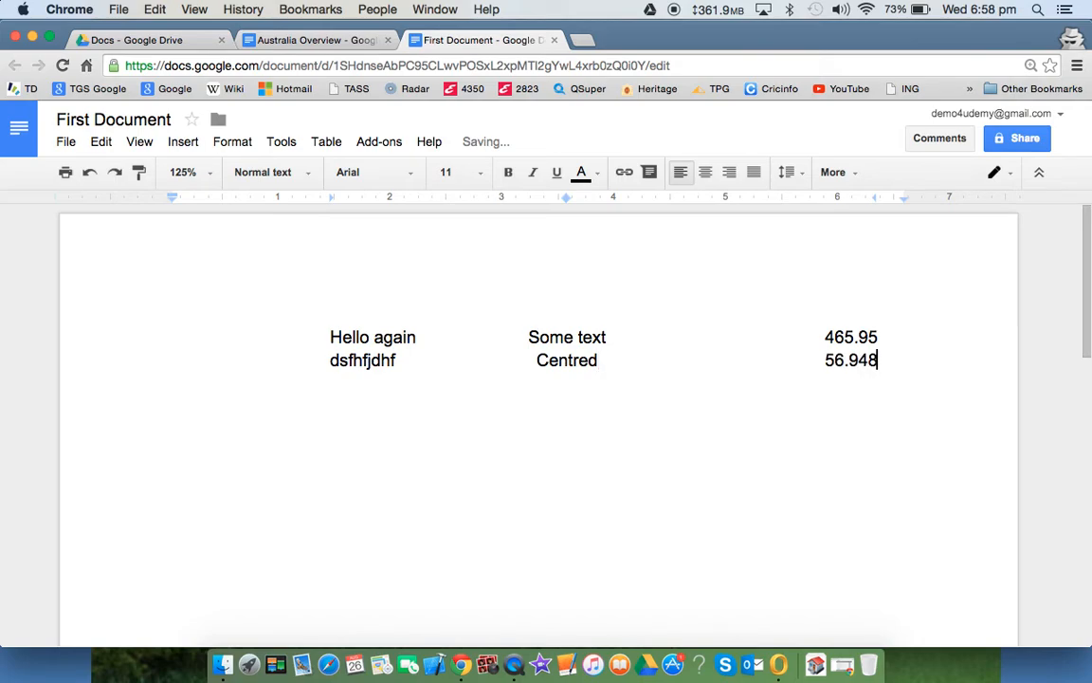
key(Return)
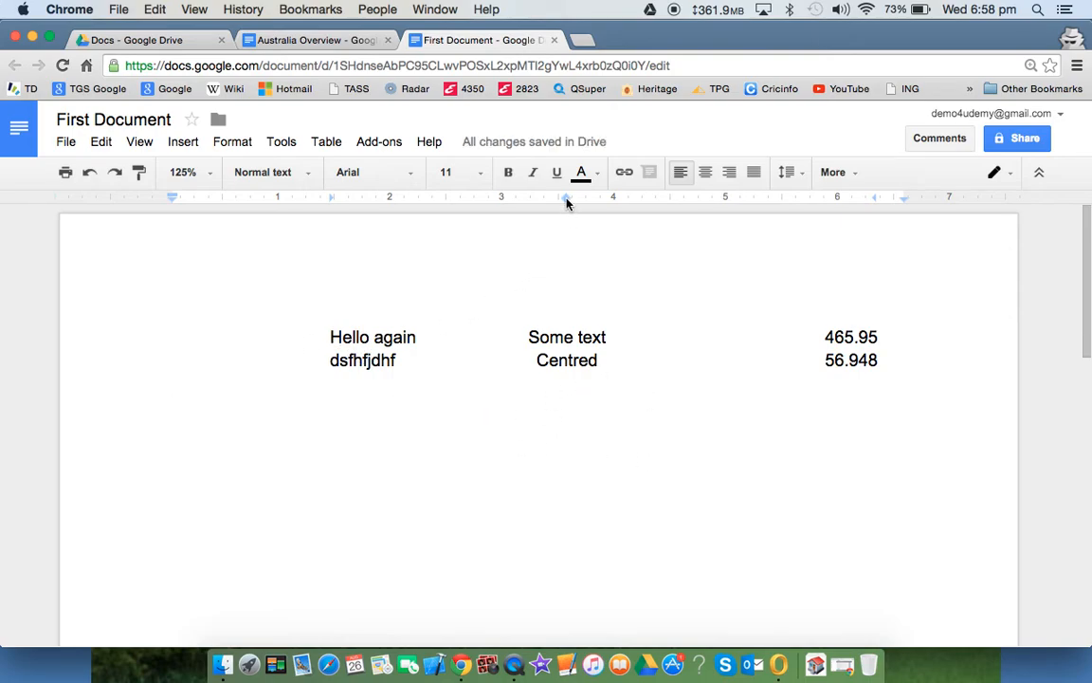
- Move both rows' centre tab stop to about 4.2", then remove it and undo the removal
drag(175, 331, 889, 357)
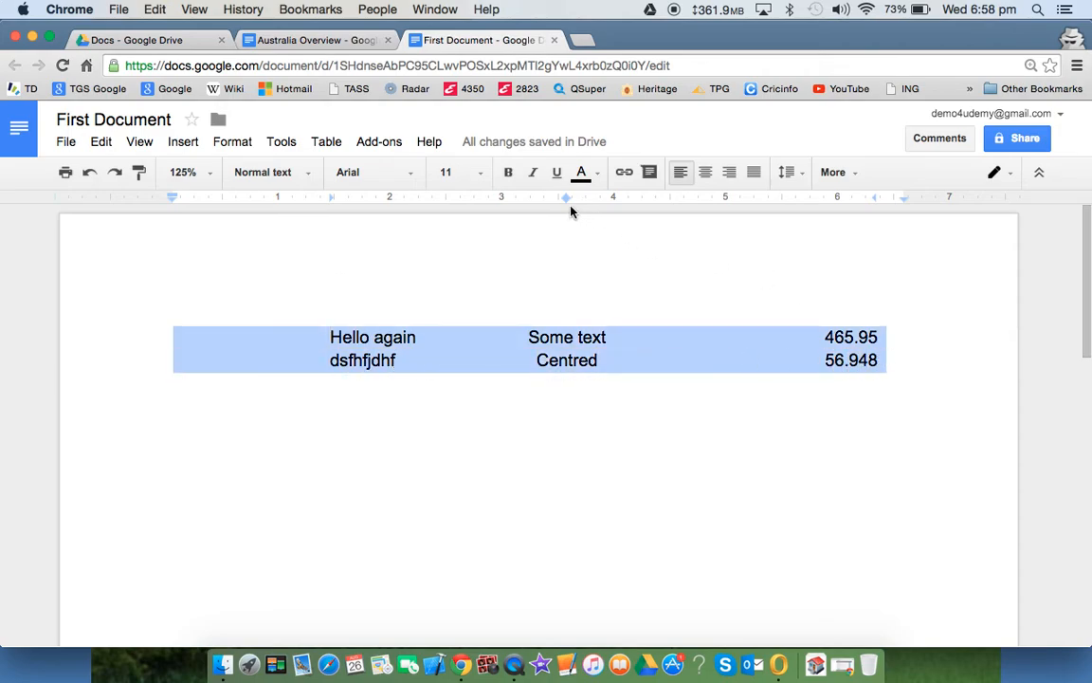
drag(568, 202, 641, 204)
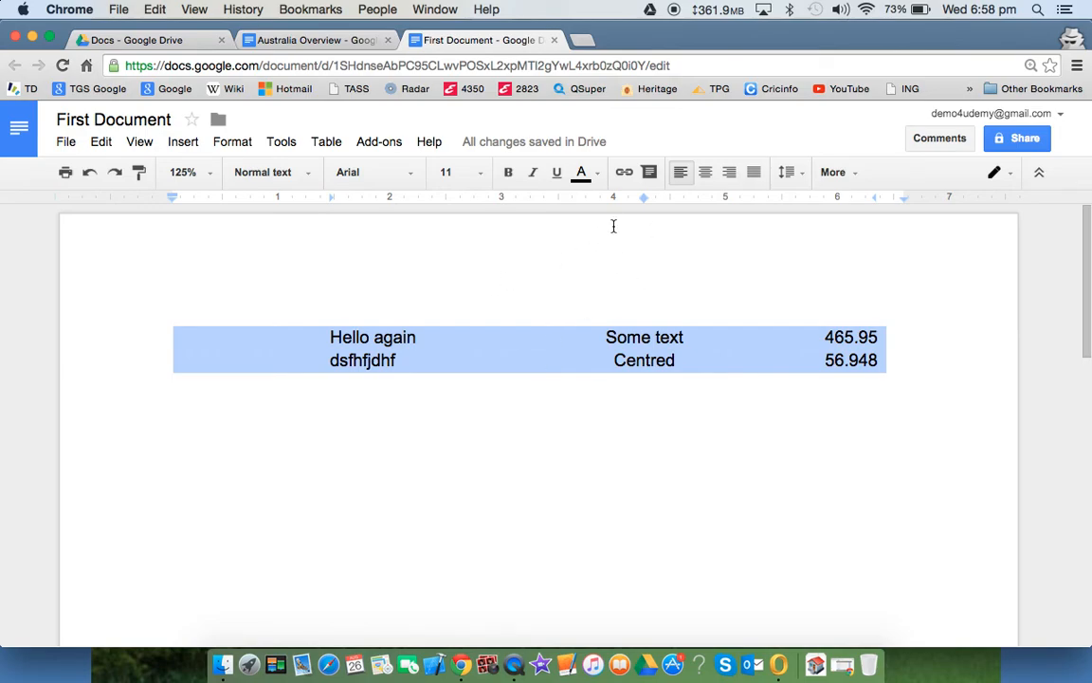
drag(646, 199, 649, 256)
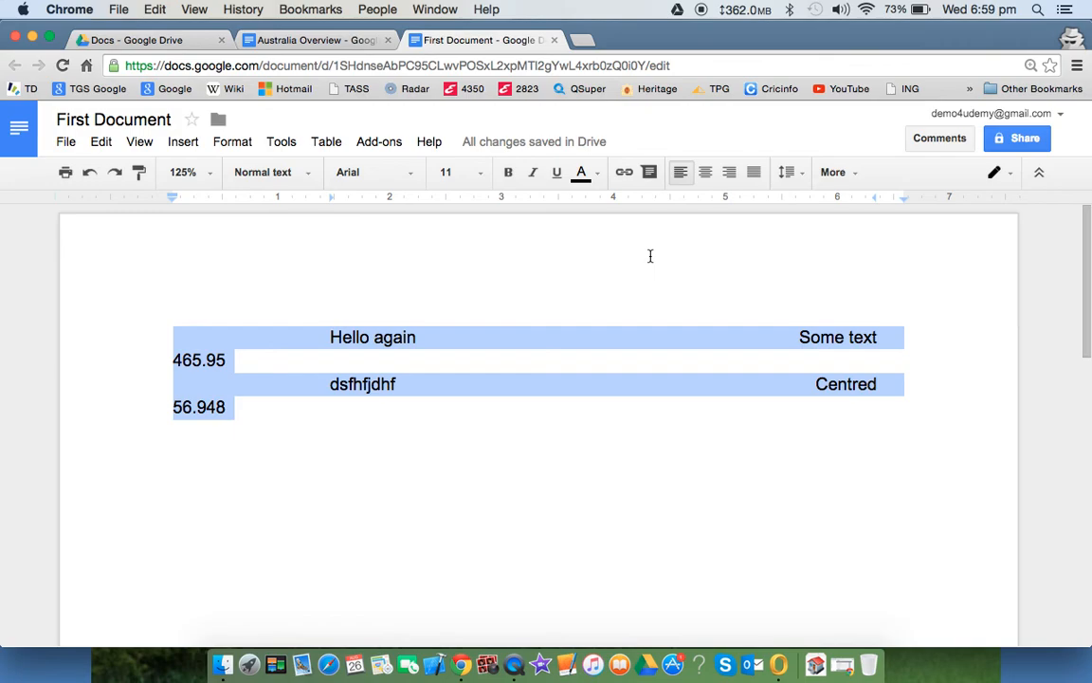
key(super+z)
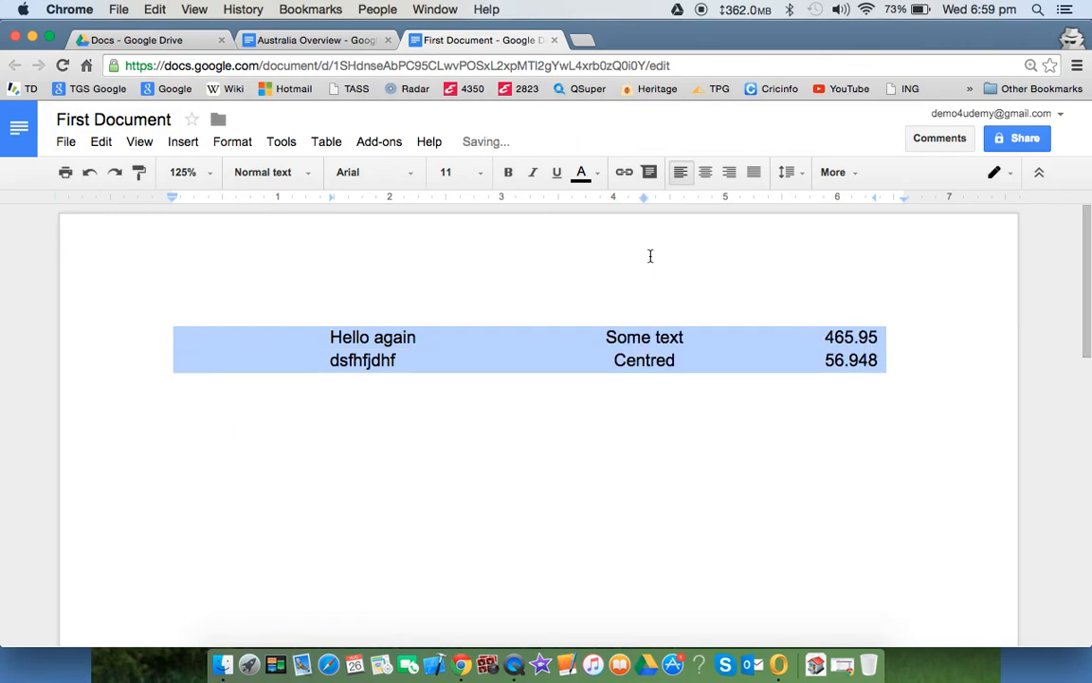